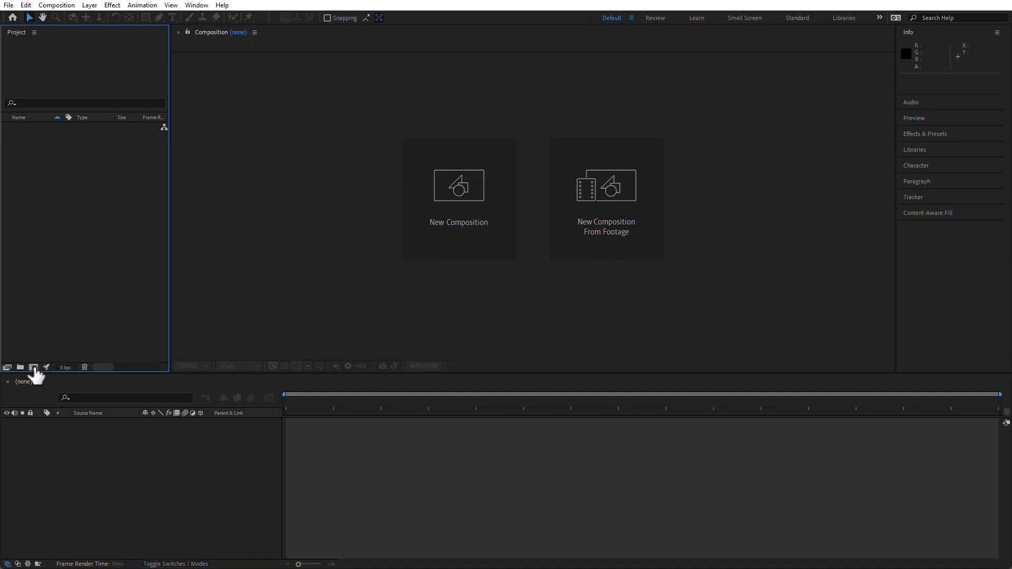
left_click(34, 367)
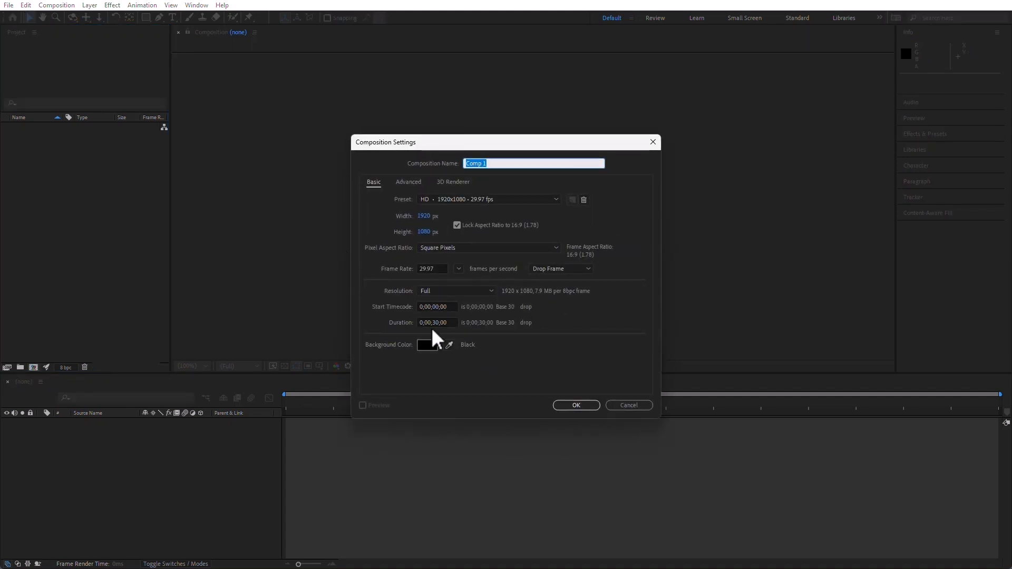
left_click(635, 405)
left_click(57, 5)
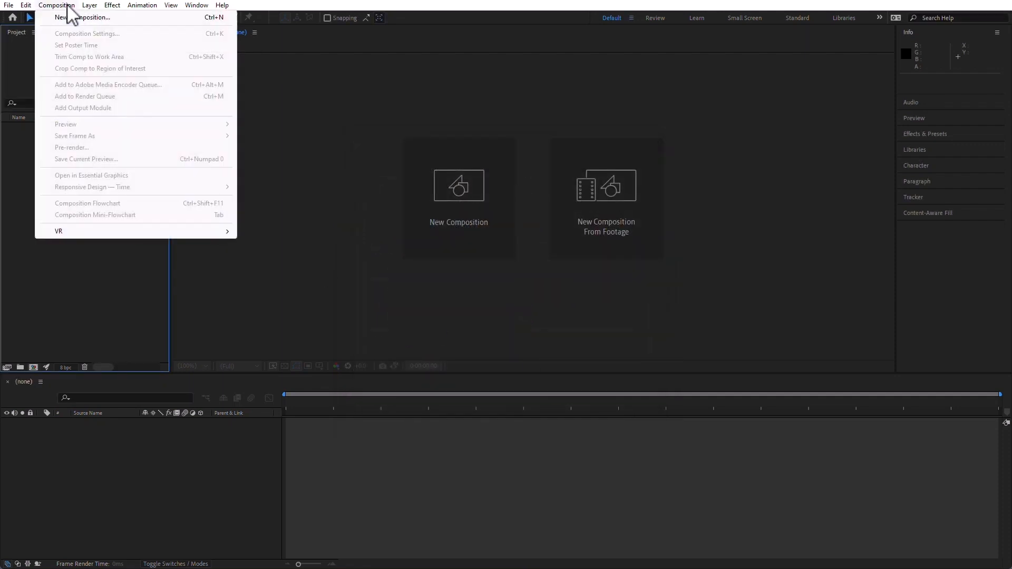
left_click(76, 17)
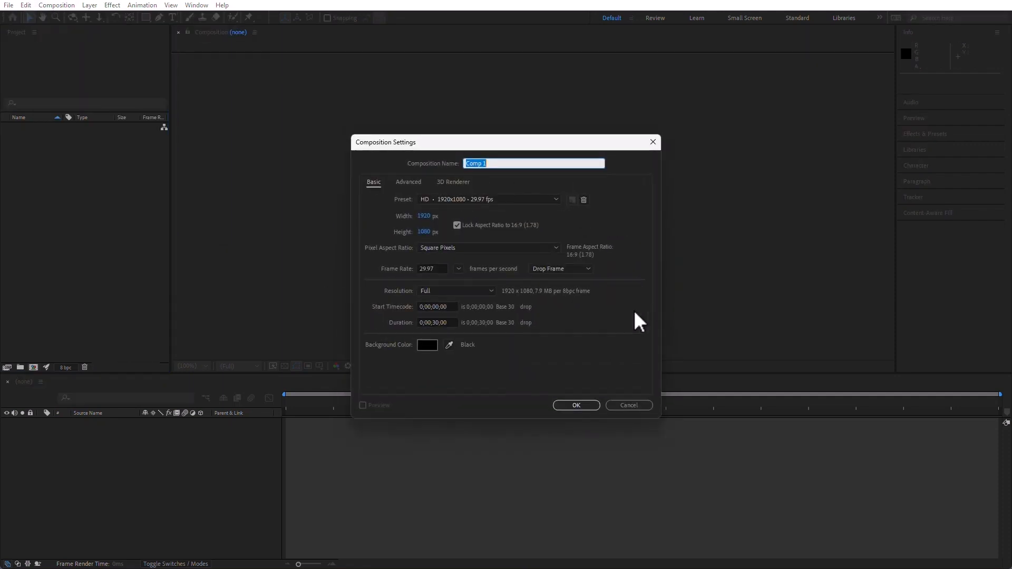
left_click(642, 405)
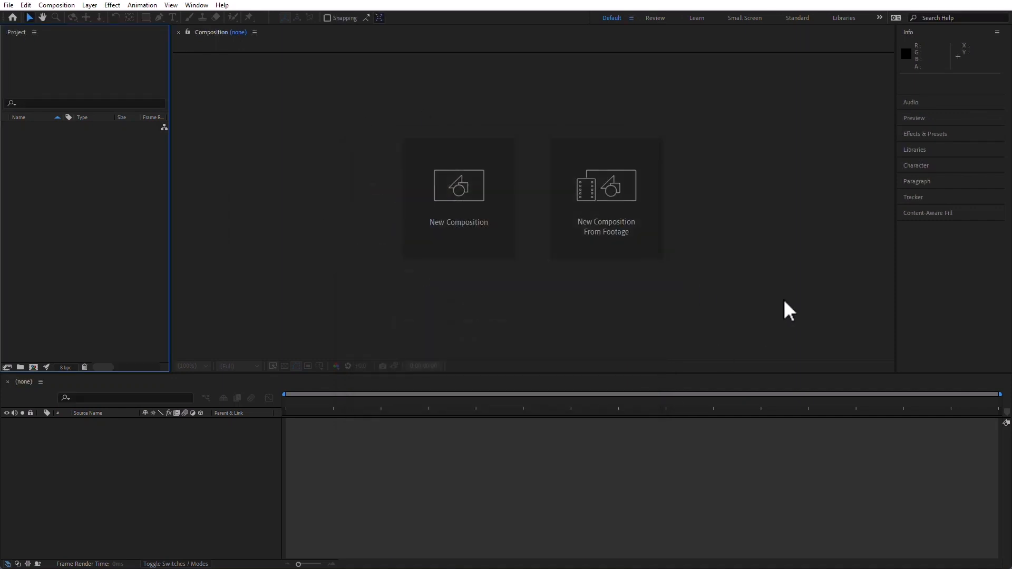
key("ctrl+n")
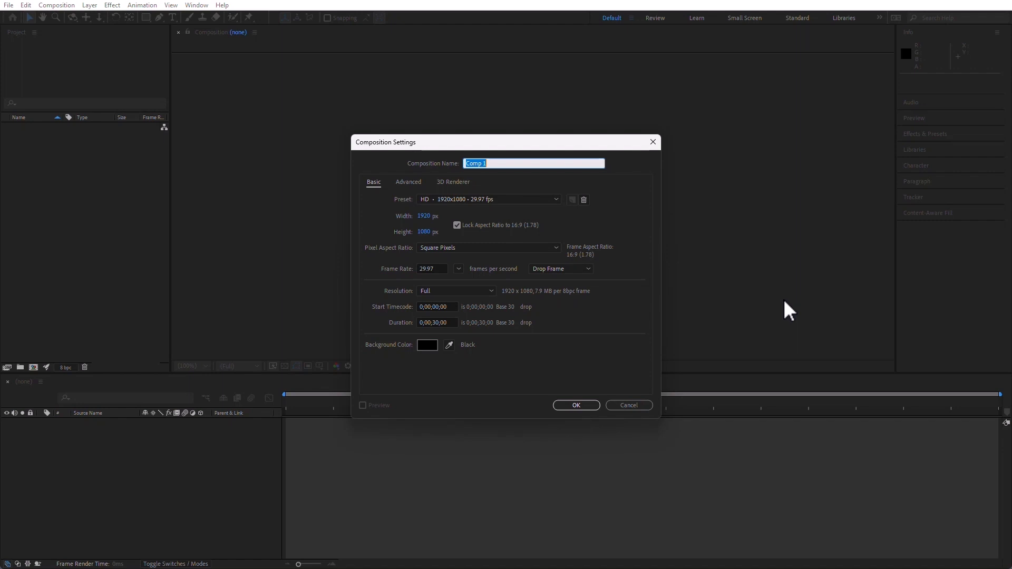
left_click(641, 405)
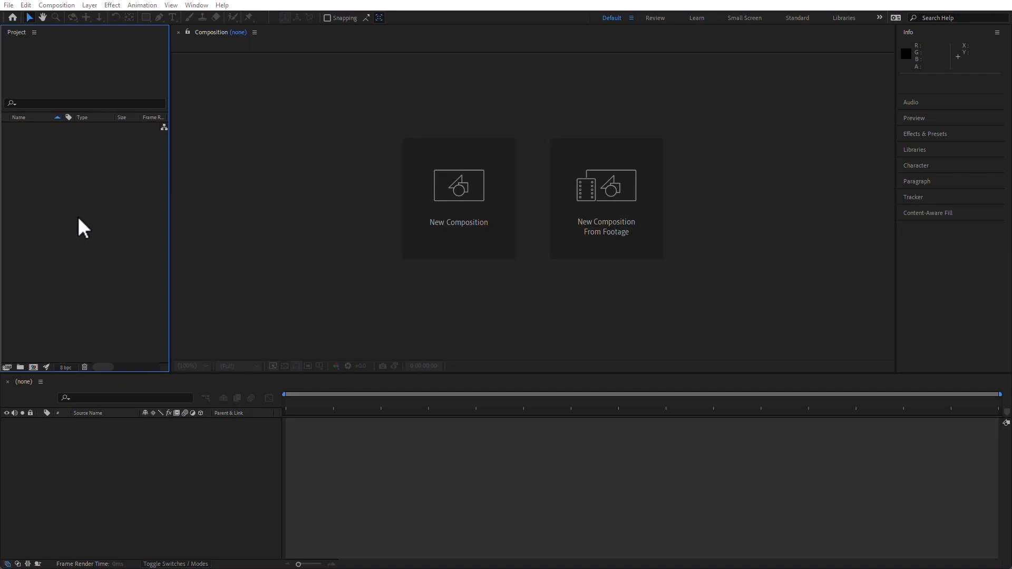
- Import the video file branch_and_Leaves.mp4 into the project
key("ctrl+i")
left_click(275, 111)
double_click(275, 112)
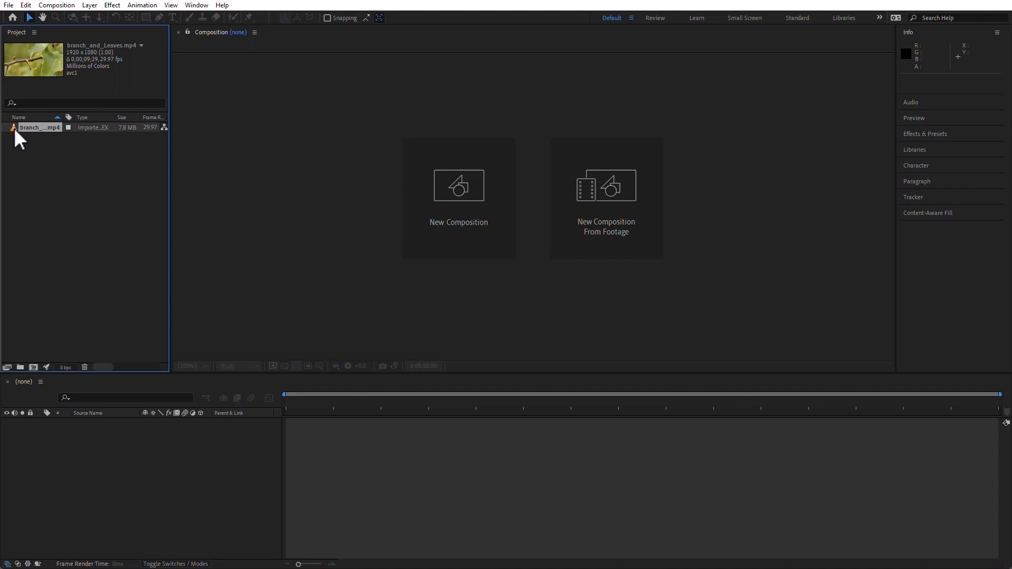
- Create a composition from the branch_and_Leaves.mp4 footage and delete both the composition and the footage from the project
right_click(15, 131)
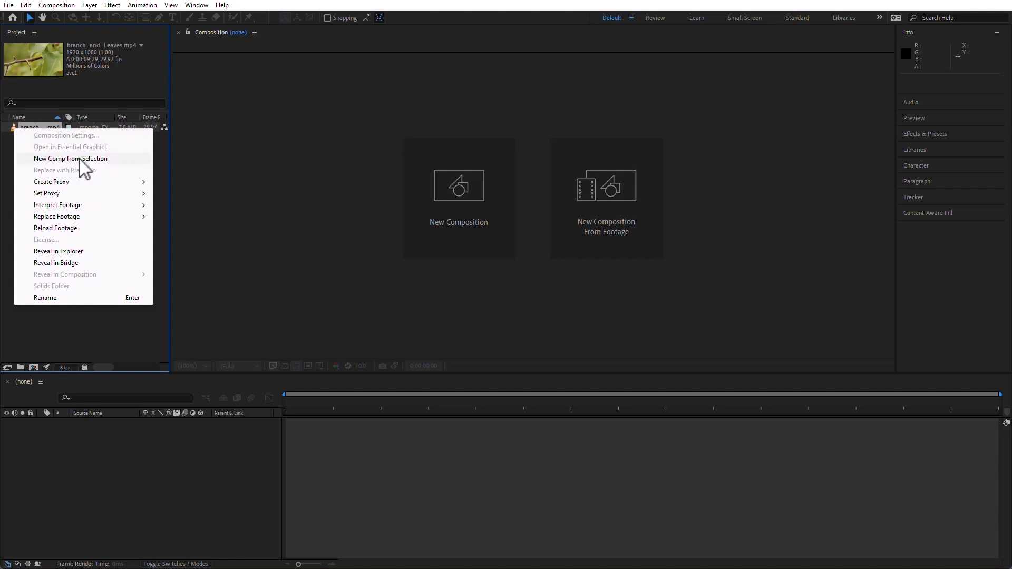
left_click(98, 279)
left_click(11, 128)
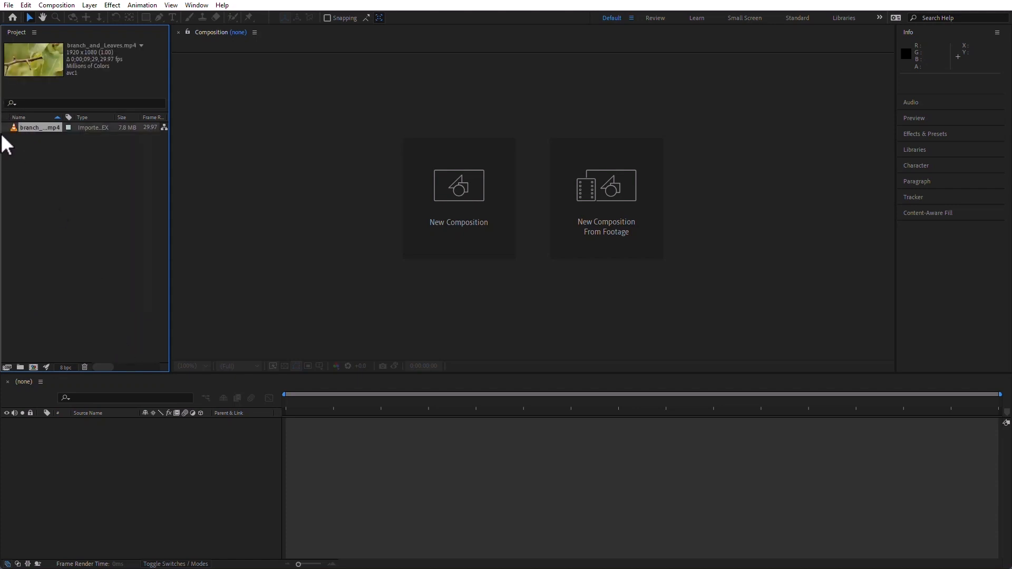
left_click_drag(14, 127, 33, 369)
left_click_drag(33, 367, 33, 367)
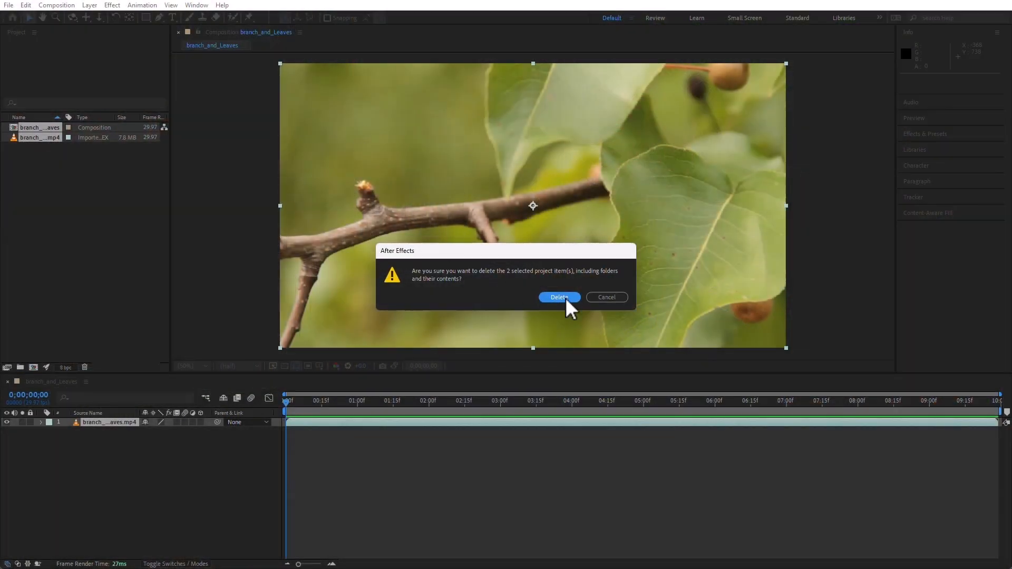
left_click(564, 298)
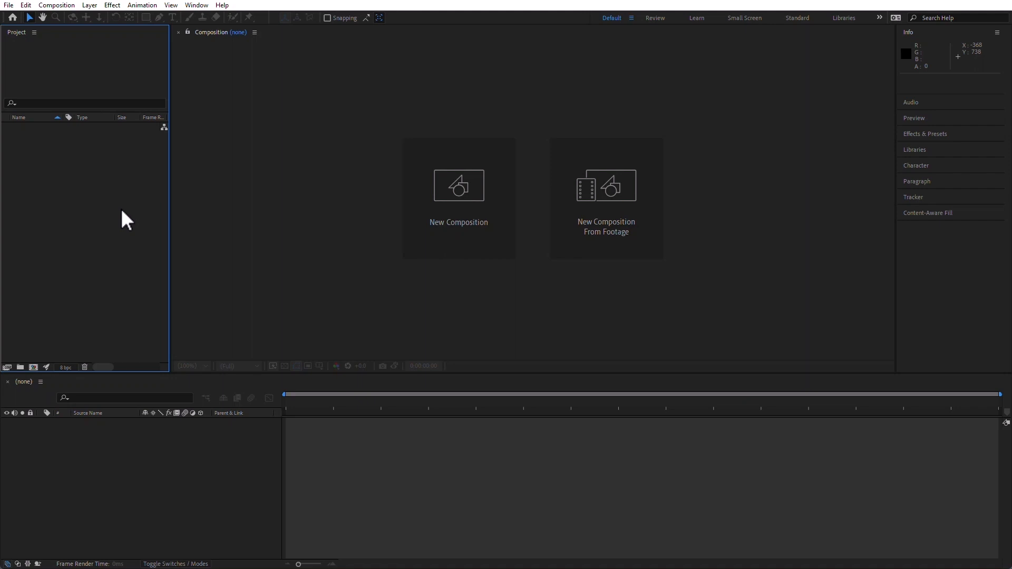
- Start a new composition and name it First Comp
key("ctrl+n")
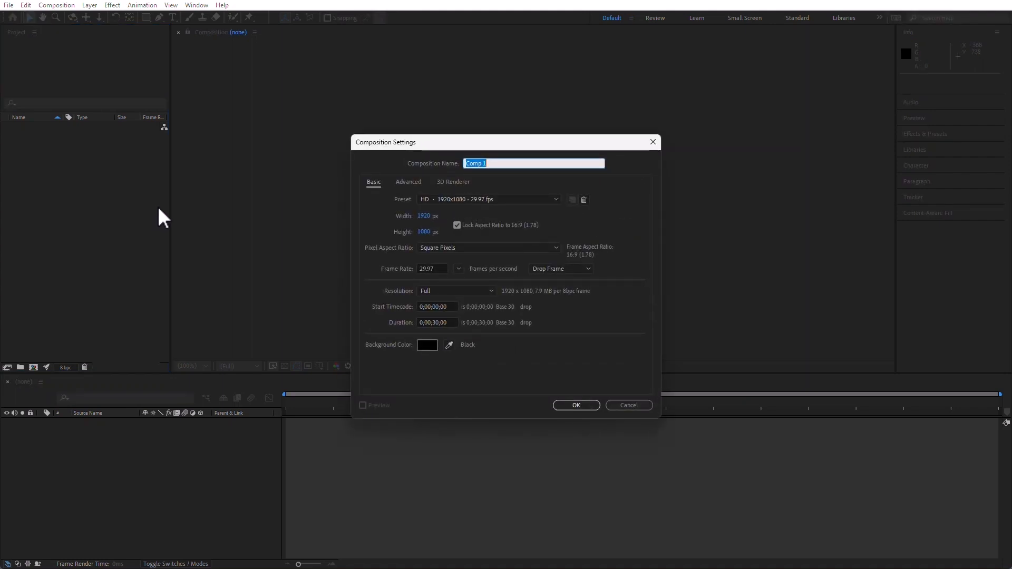
left_click(499, 161)
left_click_drag(514, 162, 421, 154)
type("First COmp")
key("BackSpace")
key("BackSpace")
key("BackSpace")
type("omp")
left_click(628, 213)
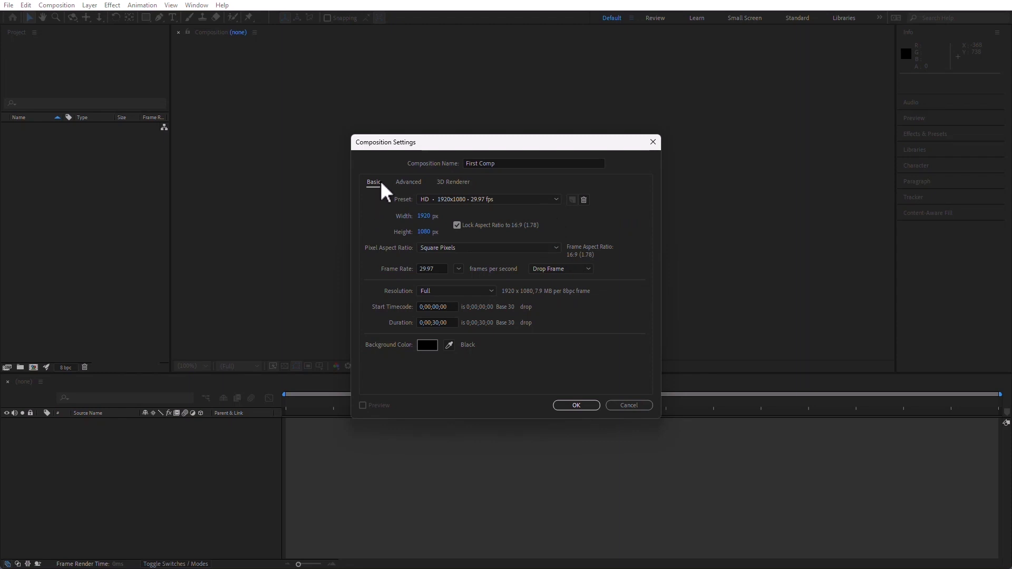
- Look through the new composition's Advanced and 3D Renderer settings and its list of available presets
left_click(411, 183)
left_click(458, 182)
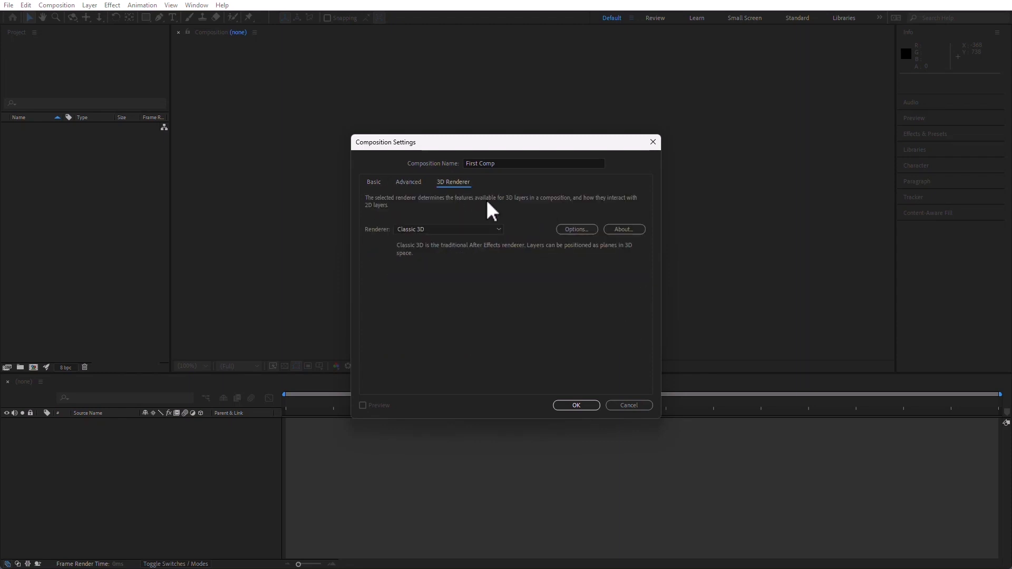
left_click(374, 182)
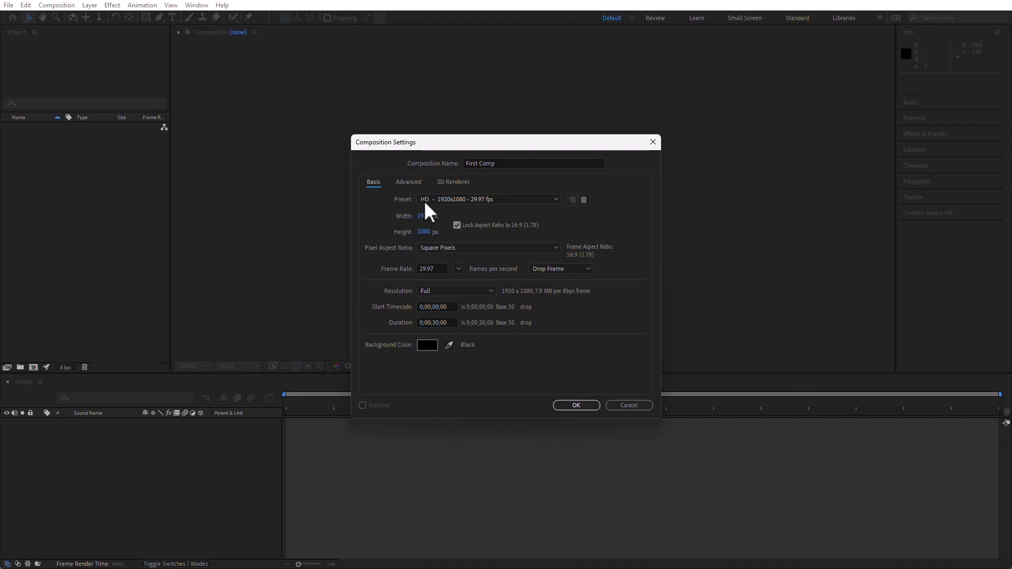
left_click(503, 199)
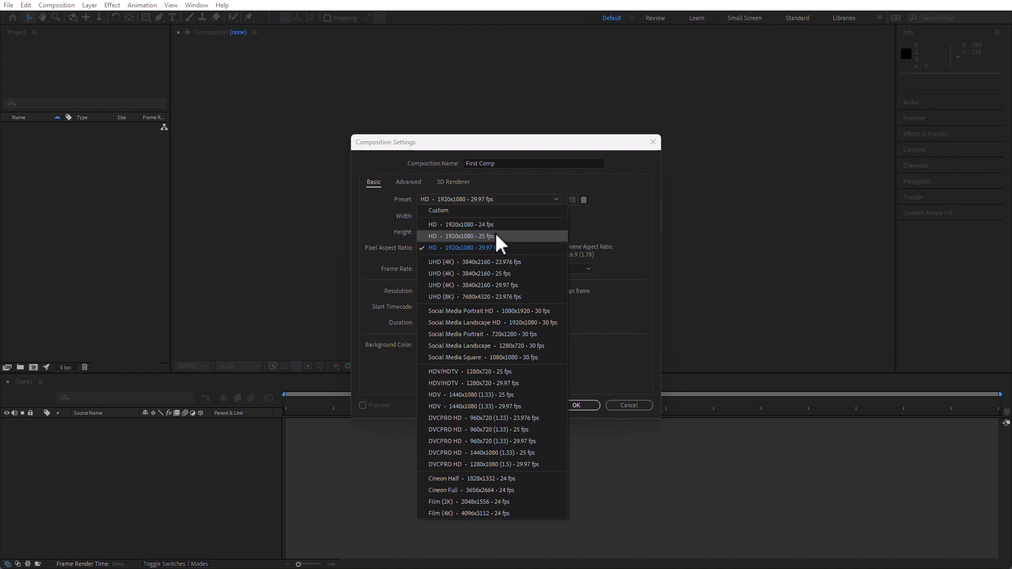
left_click(616, 219)
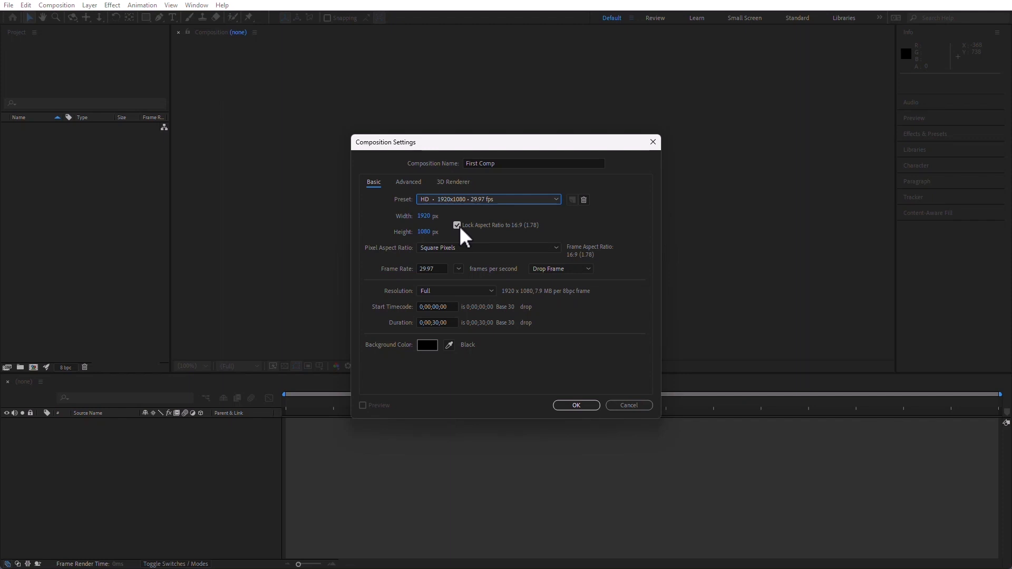
- Examine the aspect ratio lock, the drop frame choices and the resolution options for the new composition
left_click(456, 224)
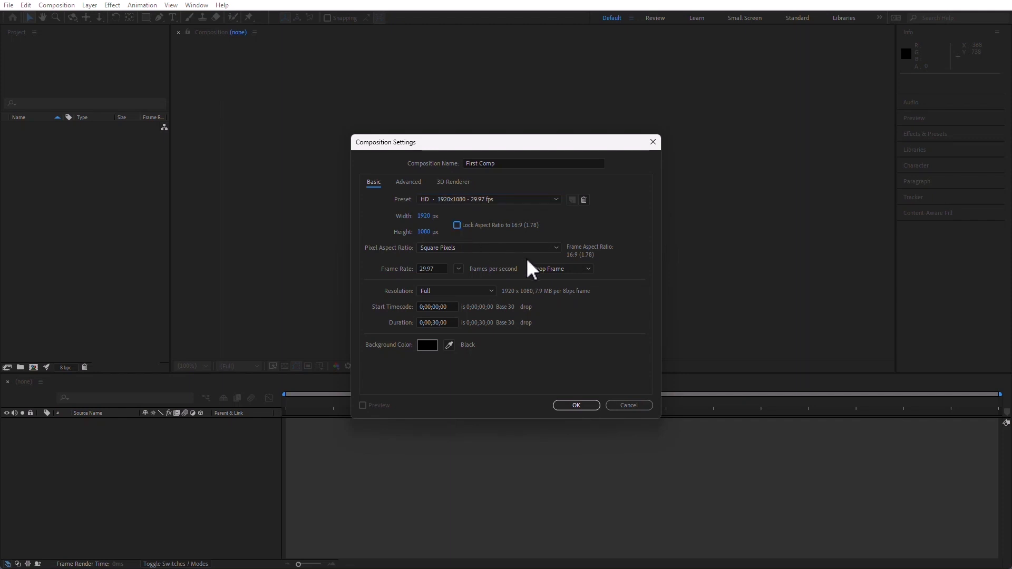
left_click(457, 224)
left_click(578, 269)
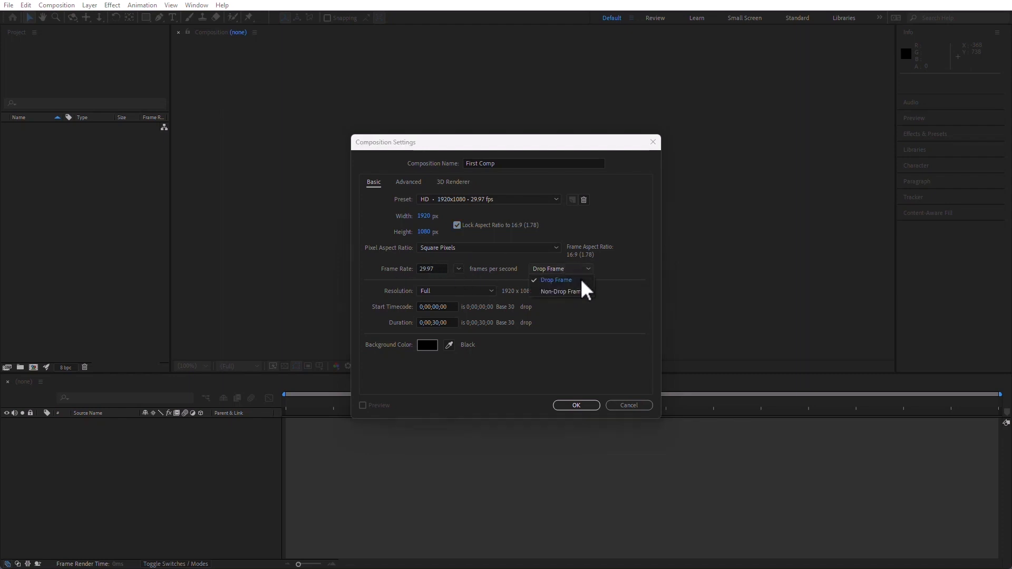
left_click(583, 278)
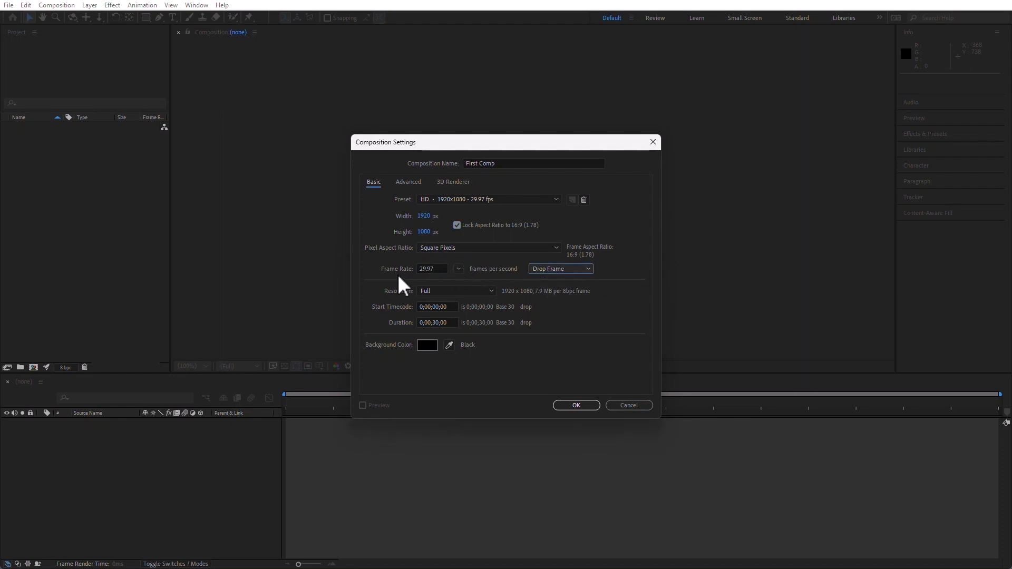
left_click(461, 291)
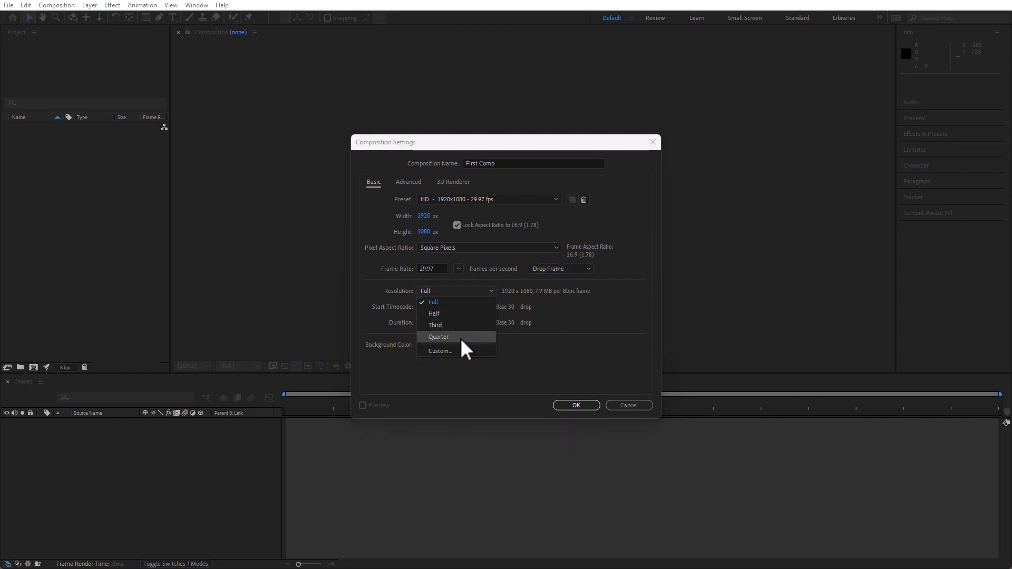
left_click(372, 258)
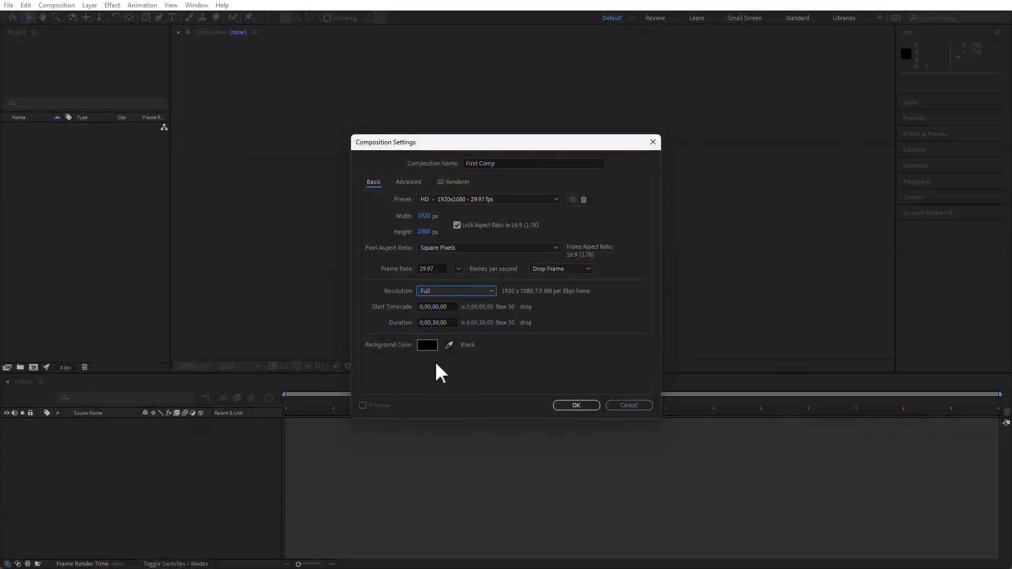
- Review the Advanced and Classic 3D render options, keep Classic 3D as the renderer, and create First Comp
left_click(410, 182)
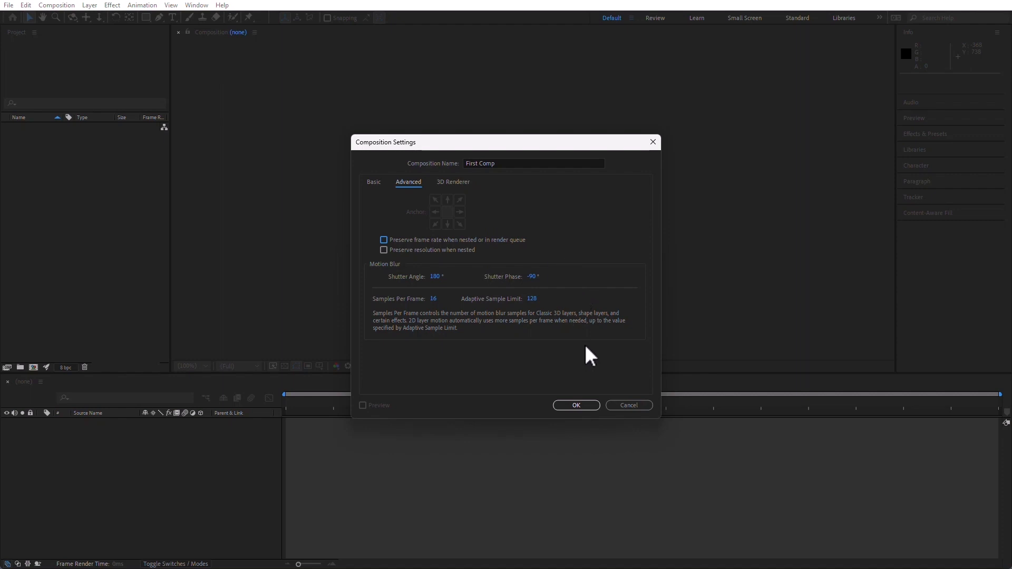
left_click(458, 183)
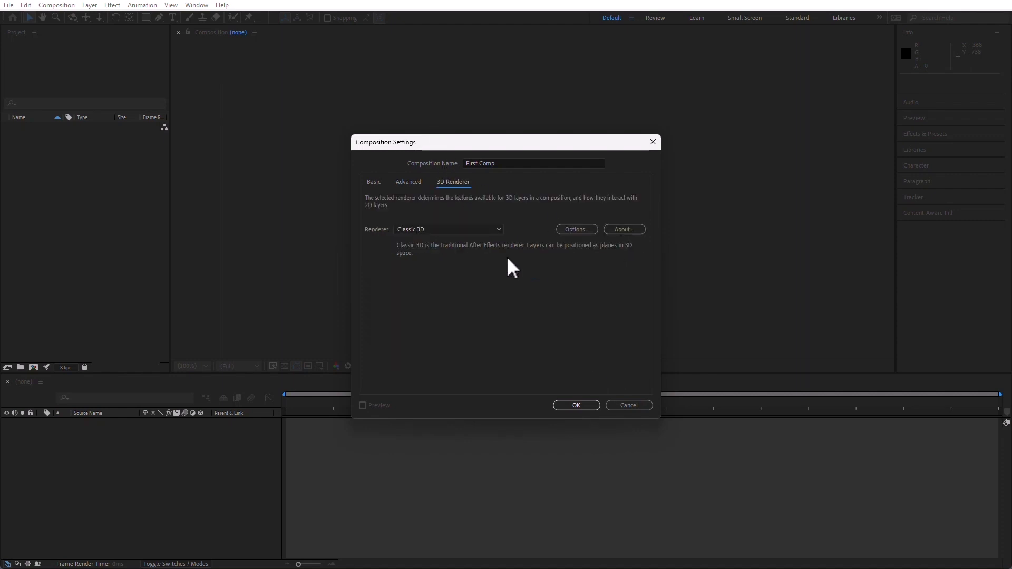
left_click(444, 229)
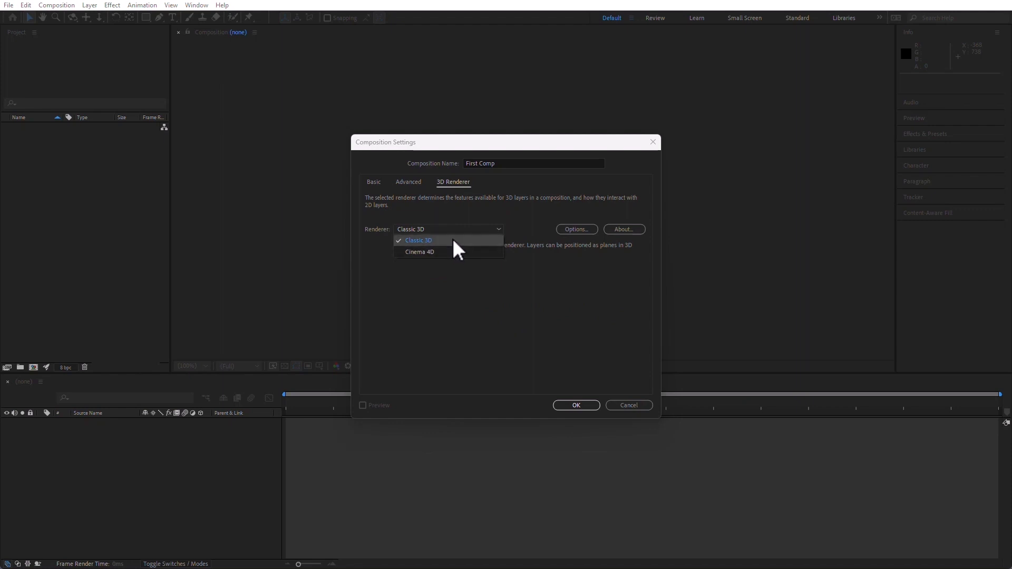
left_click(452, 240)
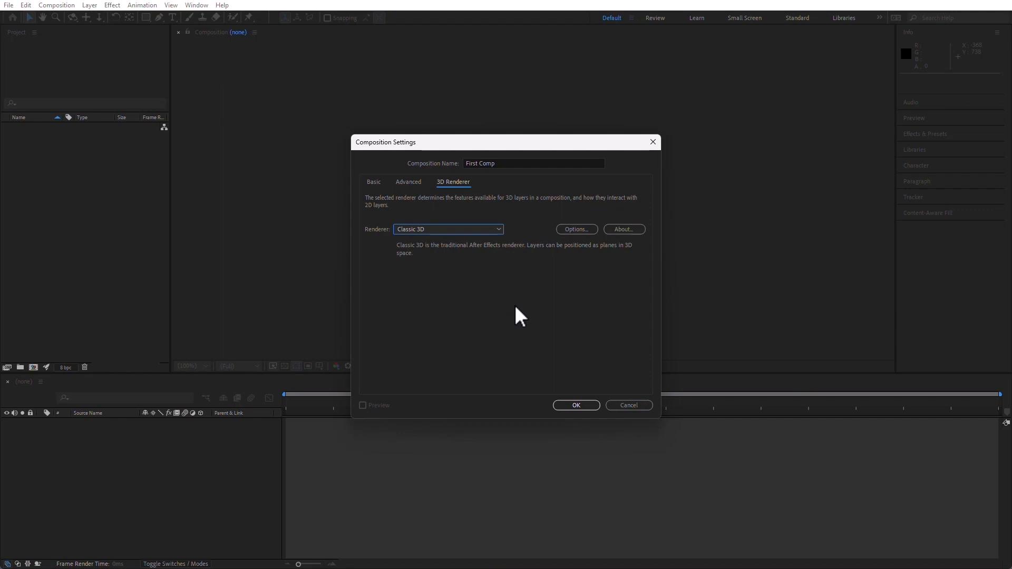
left_click(579, 231)
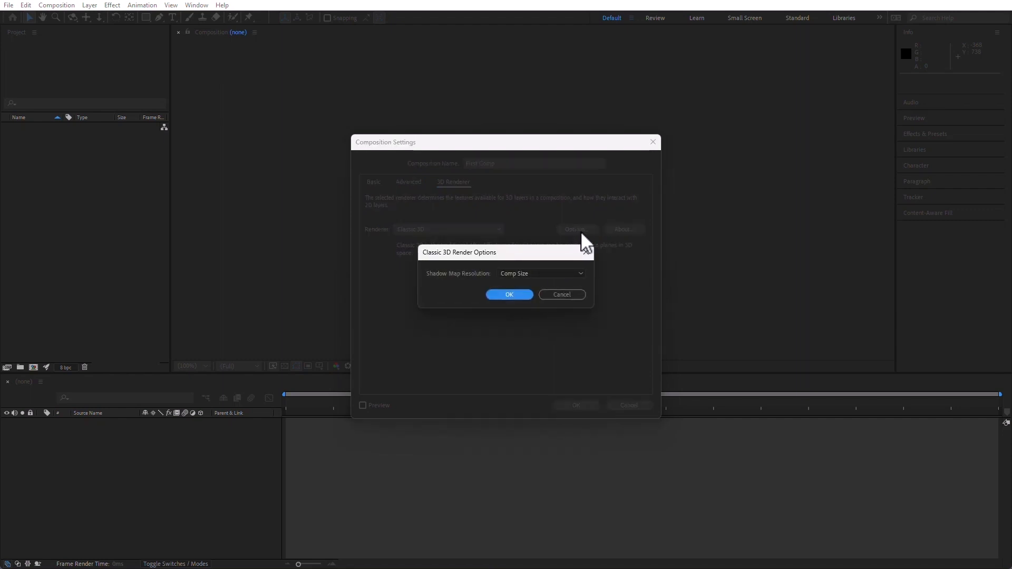
left_click(562, 294)
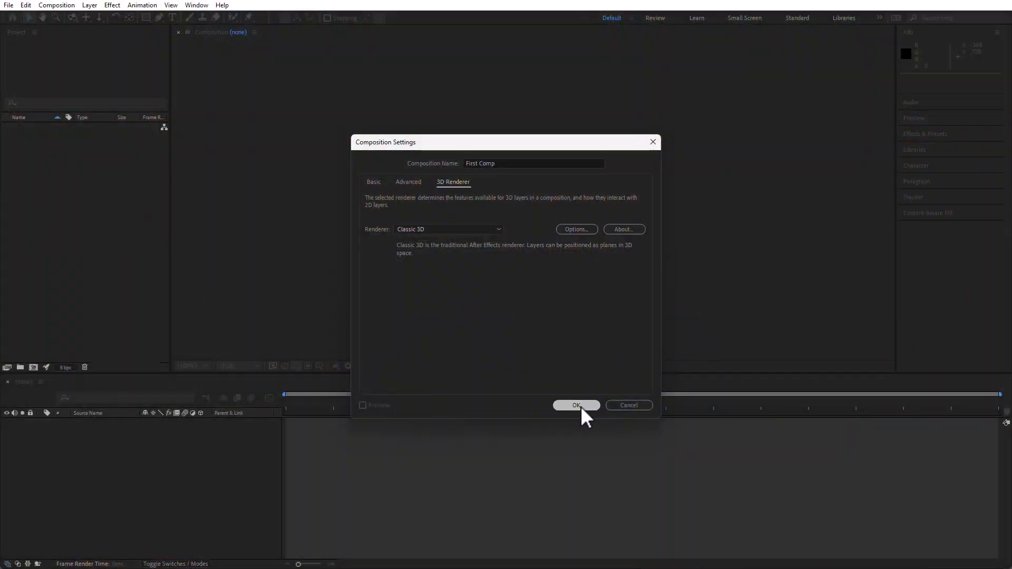
left_click(581, 407)
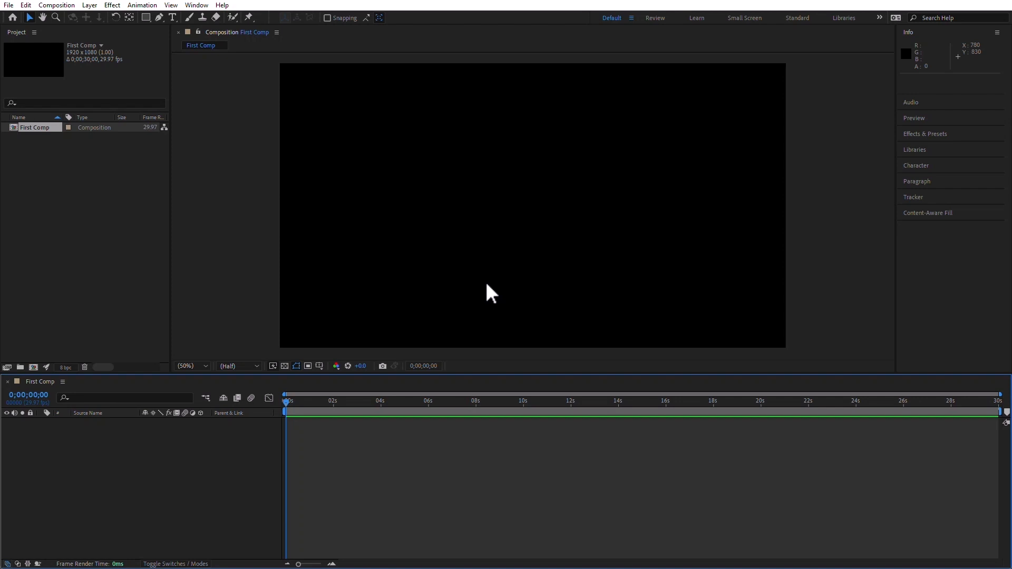
- Change the background color of First Comp to red in its composition settings
left_click(285, 365)
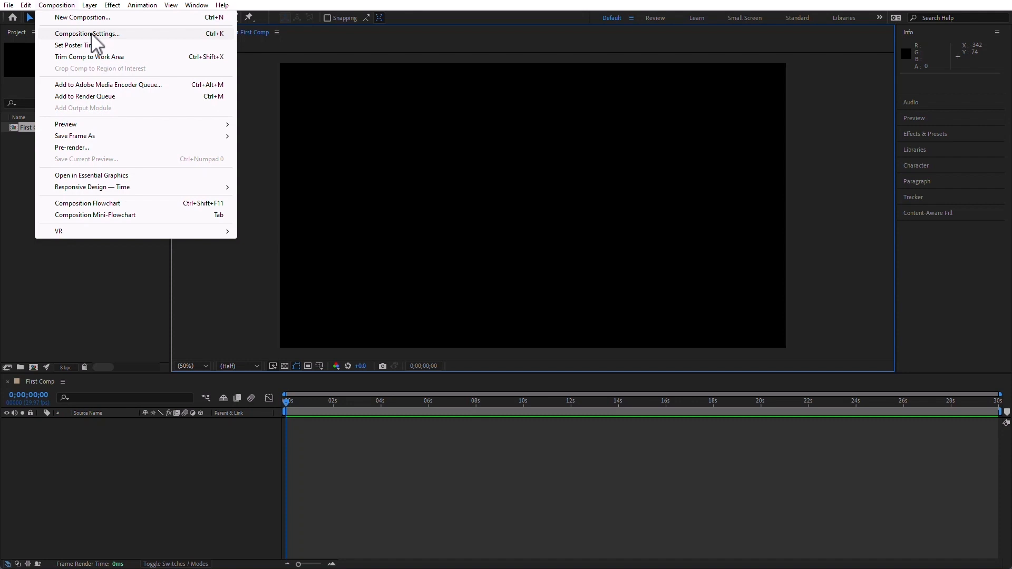
left_click(91, 34)
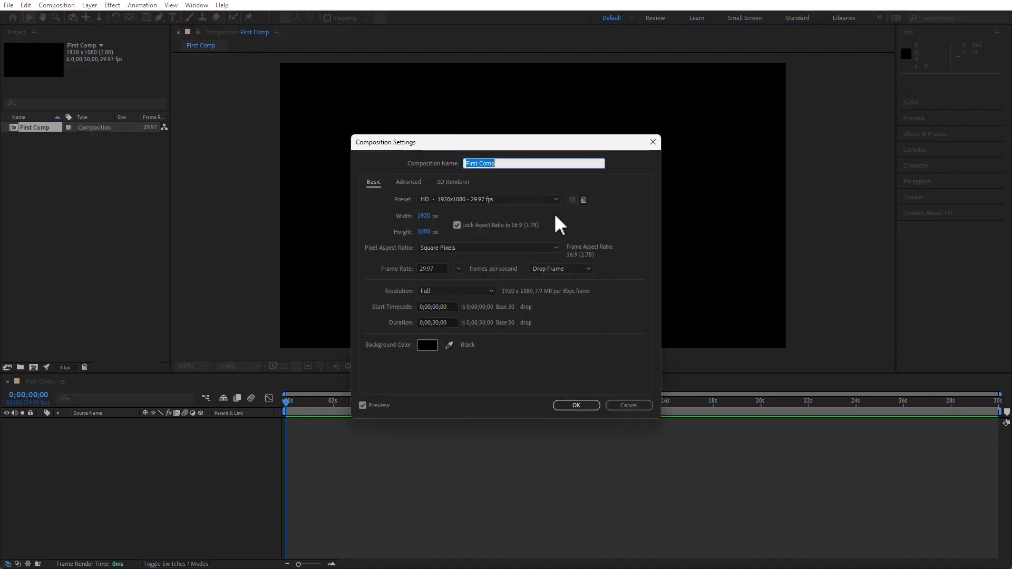
left_click(427, 343)
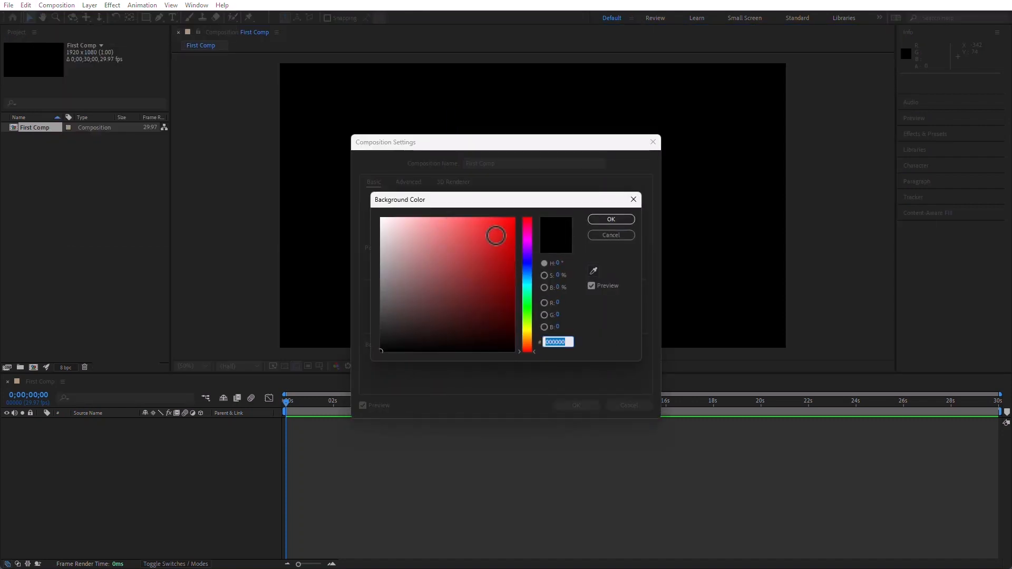
left_click(496, 235)
left_click(626, 218)
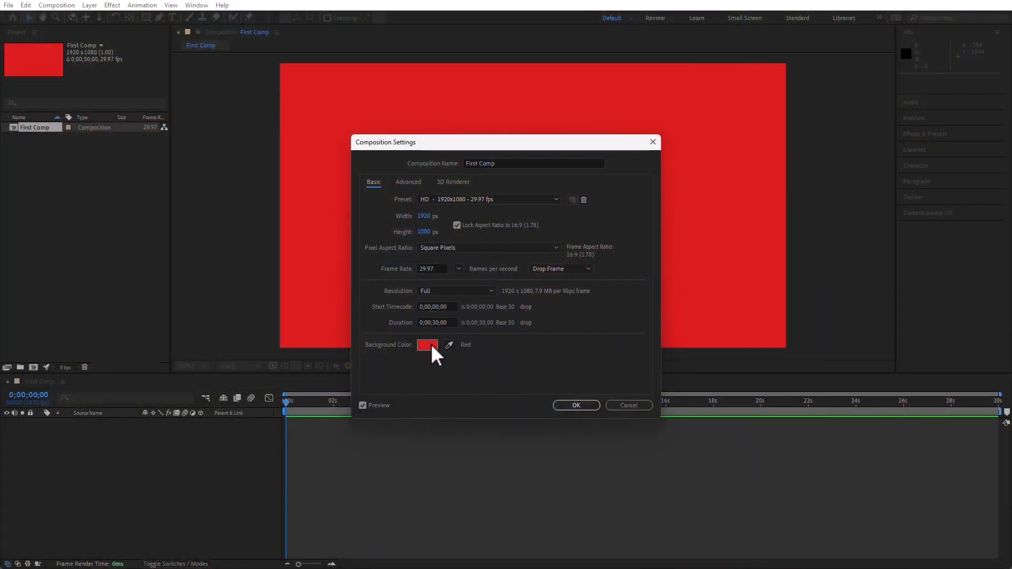
- Set the background color of First Comp back to black (000000) and apply the composition settings
left_click(430, 340)
left_click(407, 336)
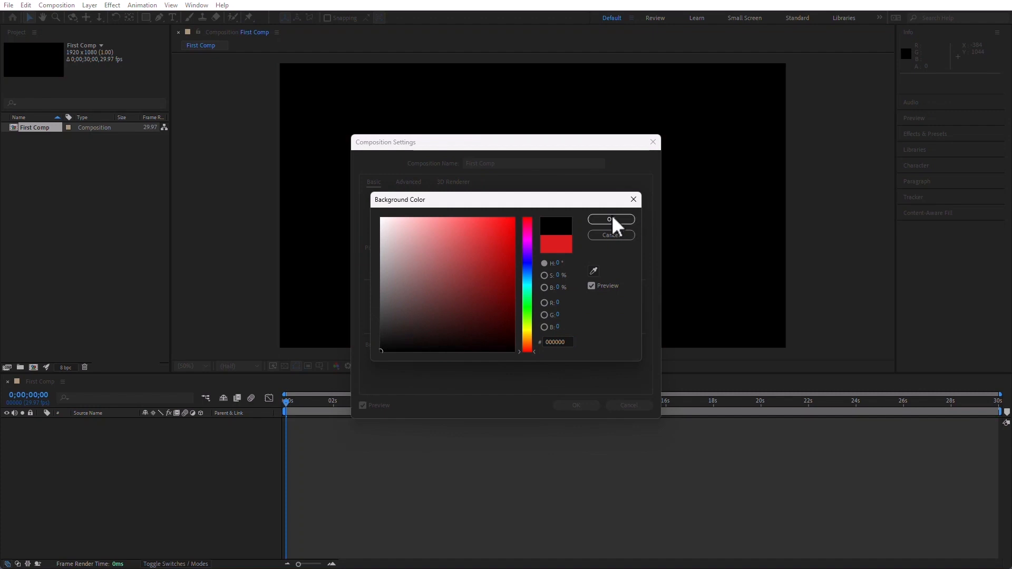
left_click(611, 219)
left_click(596, 405)
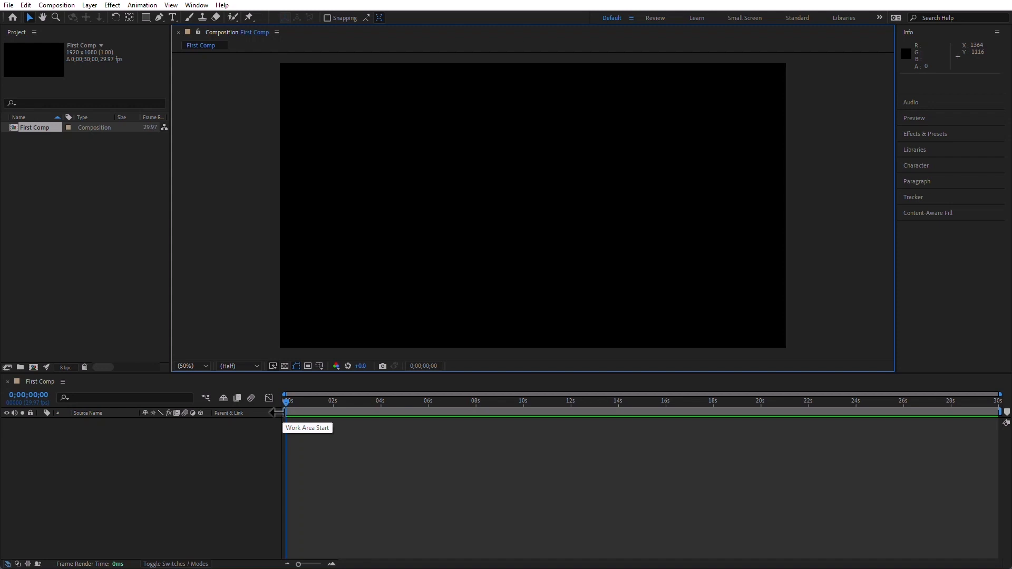
- Shorten the work area of First Comp to run from about 0;00;06;27 to 0;00;12;09
left_click_drag(278, 412, 442, 413)
left_click_drag(1002, 412, 581, 417)
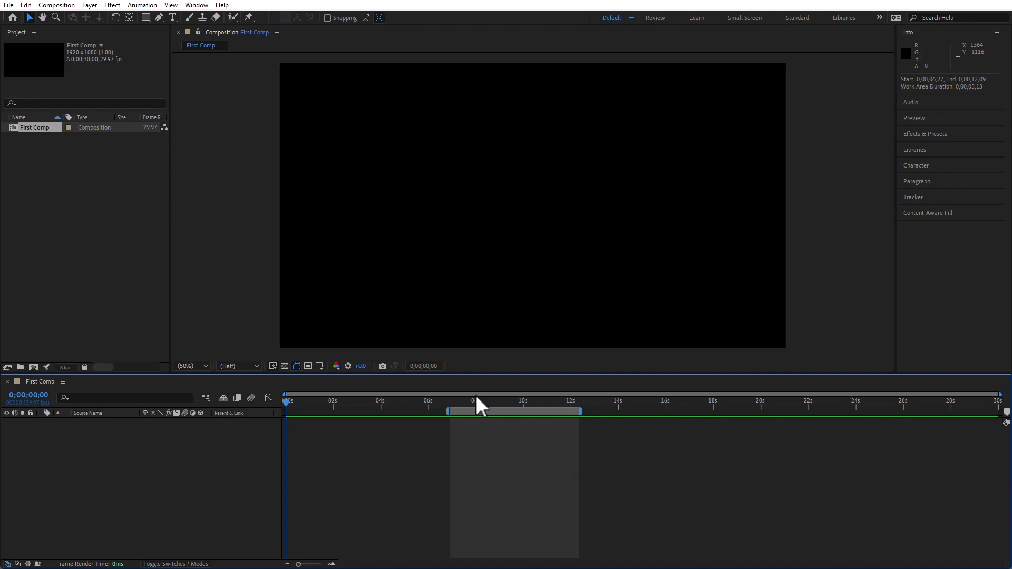
- View the commands available for the work area and reset it to span the entire composition
right_click(497, 411)
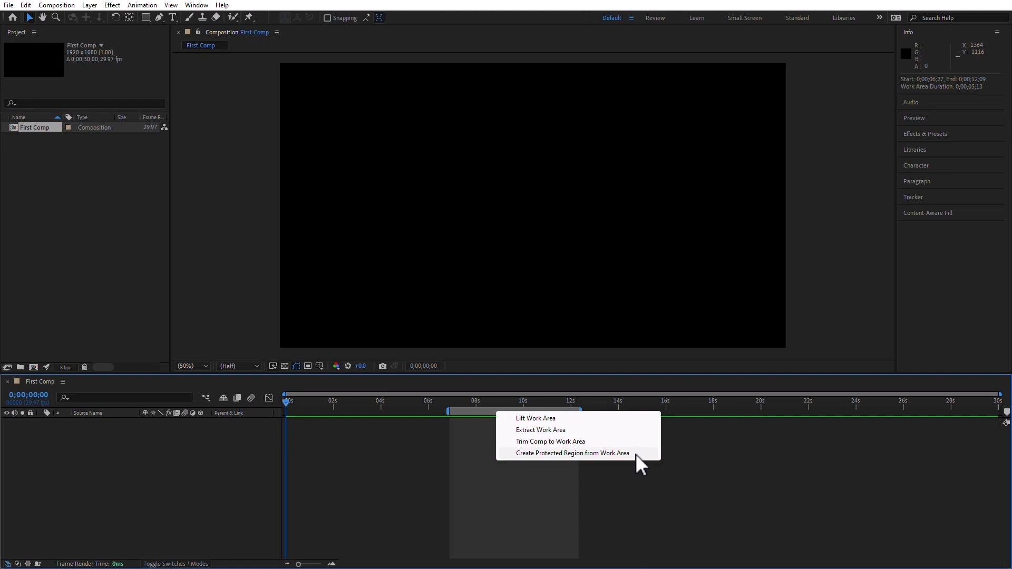
left_click(472, 411)
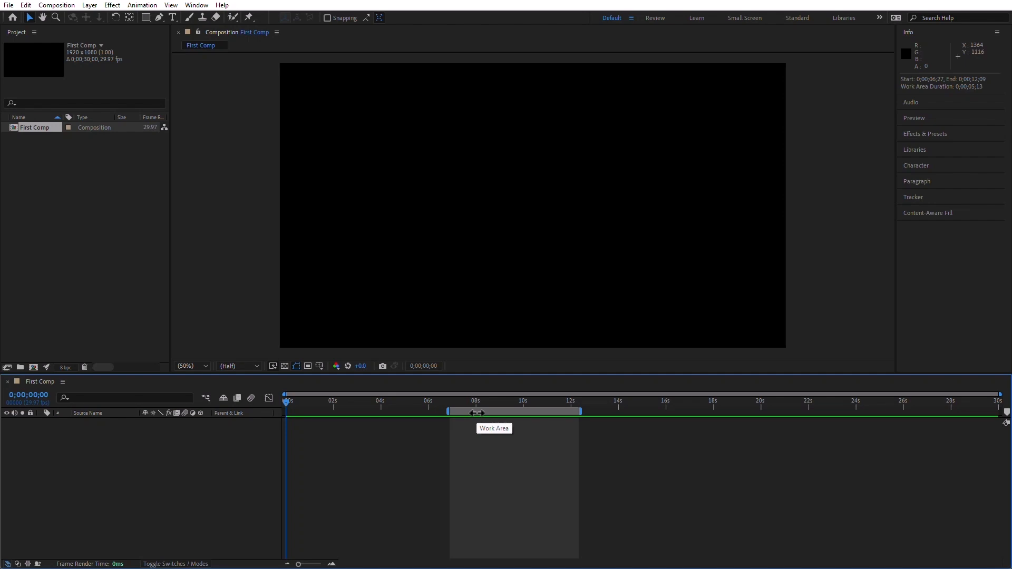
double_click(477, 412)
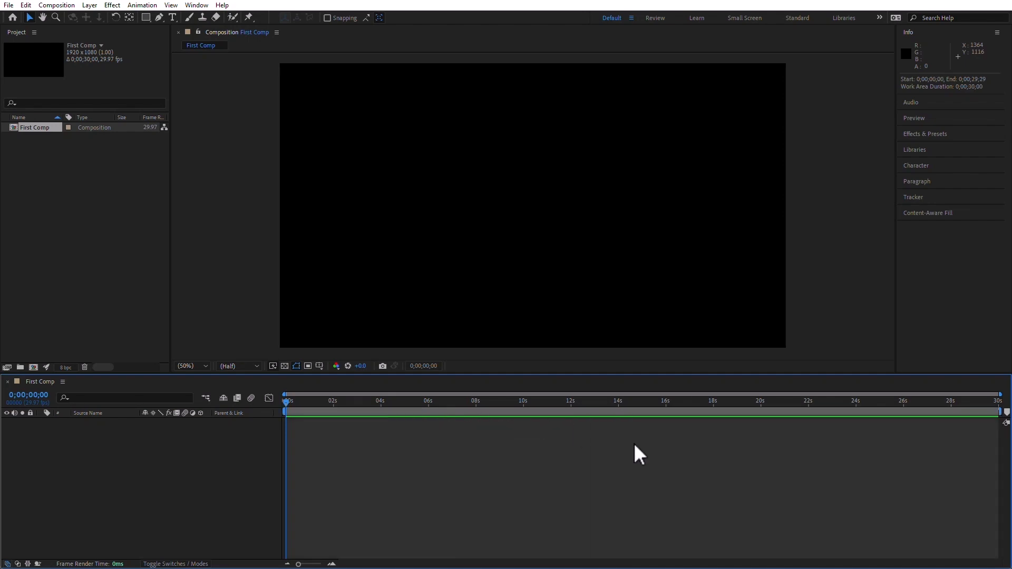